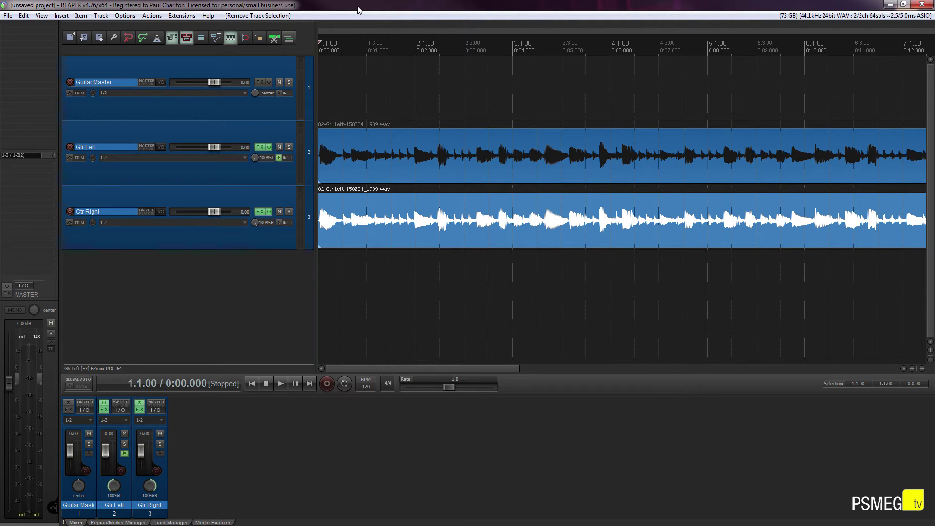
# Nest the Gtr Left and Gtr Right tracks together inside Guitar Master as a folder, and clear the track selection
pyautogui.click(198, 139)
pyautogui.keyDown('ctrl'); pyautogui.click(202, 205); pyautogui.keyUp('ctrl')
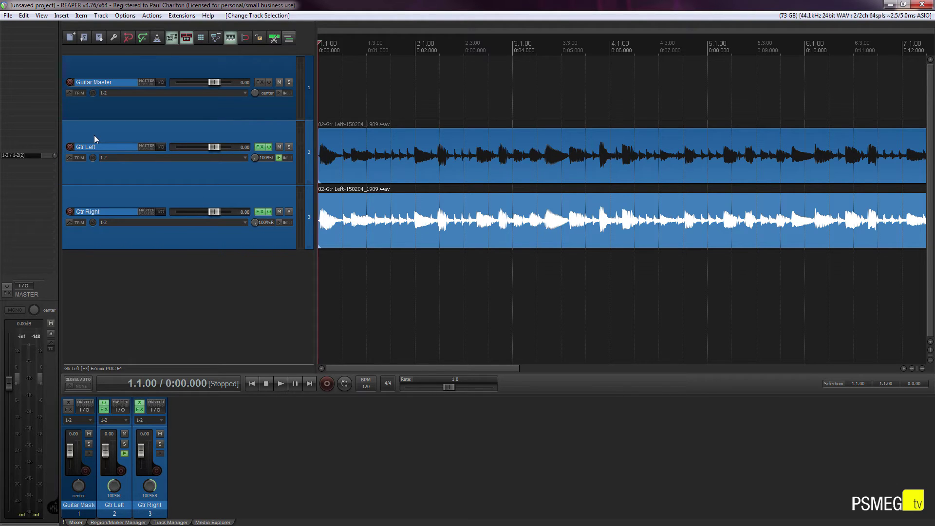
pyautogui.moveTo(94, 136); pyautogui.dragTo(174, 94)
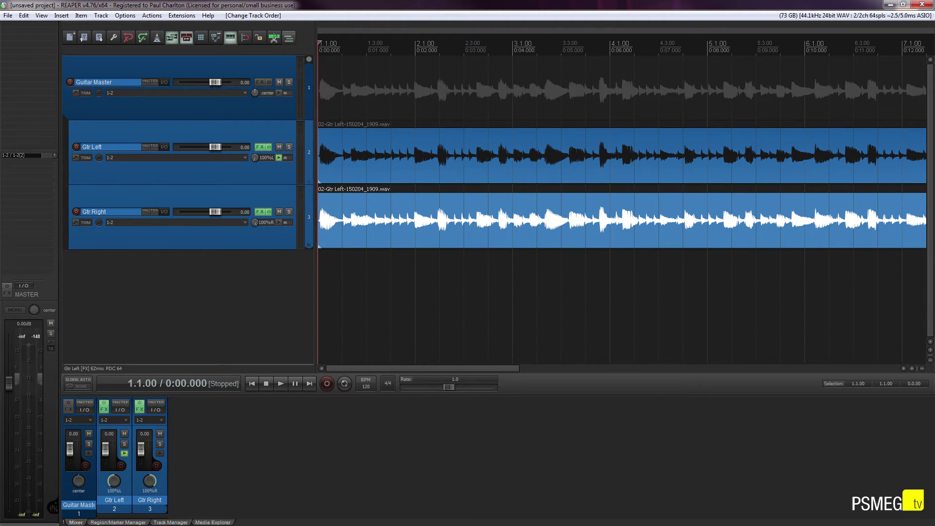
pyautogui.click(359, 437)
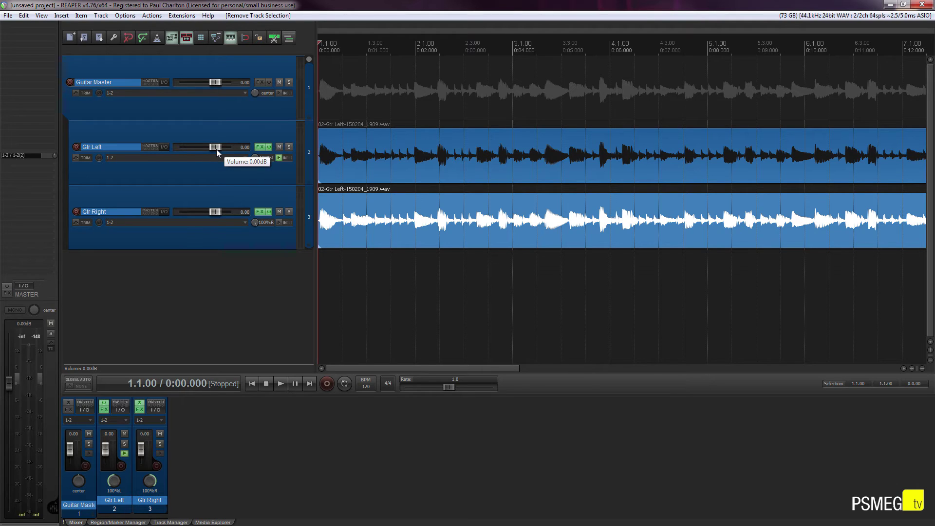
# Set the track volumes to -6.67 dB for Gtr Left, +3.45 dB for Gtr Right and about -6.2 dB for Guitar Master
pyautogui.moveTo(217, 149); pyautogui.dragTo(210, 149)
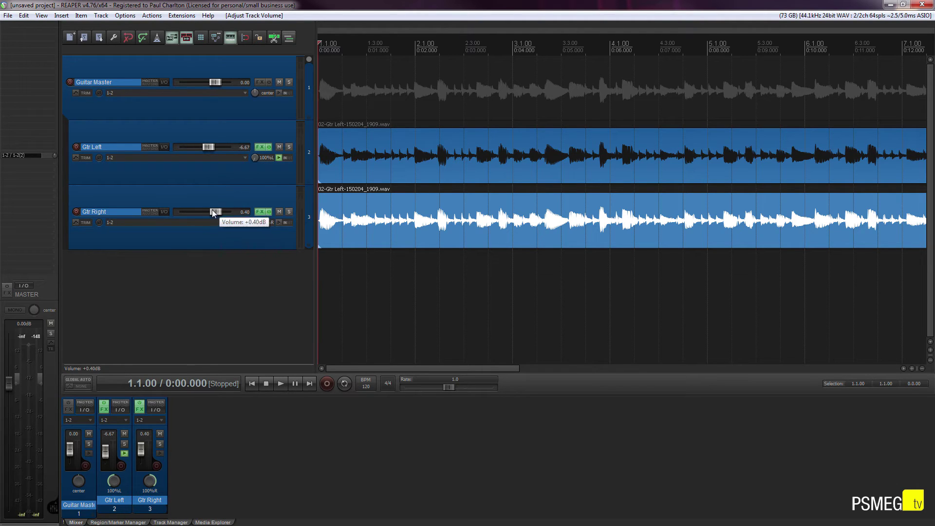
pyautogui.moveTo(212, 209); pyautogui.dragTo(215, 211)
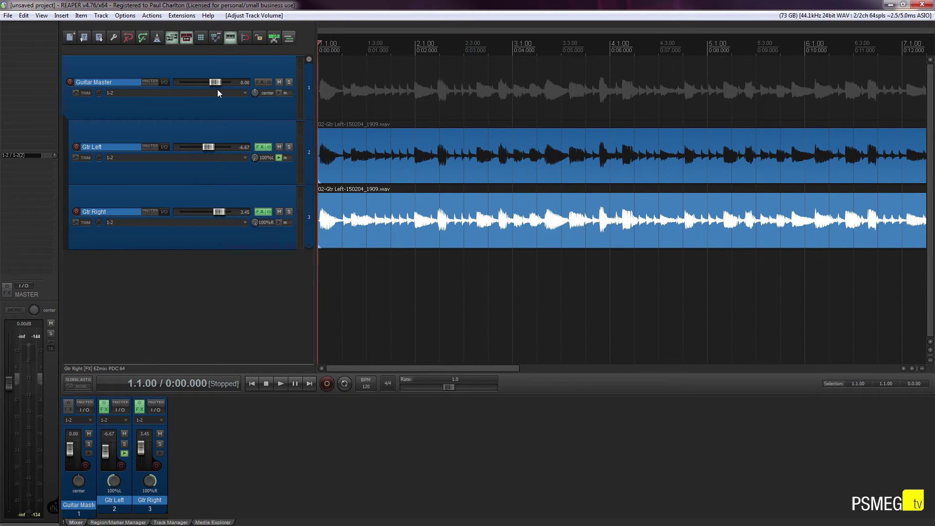
pyautogui.moveTo(217, 86)
pyautogui.moveTo(217, 85); pyautogui.dragTo(211, 84)
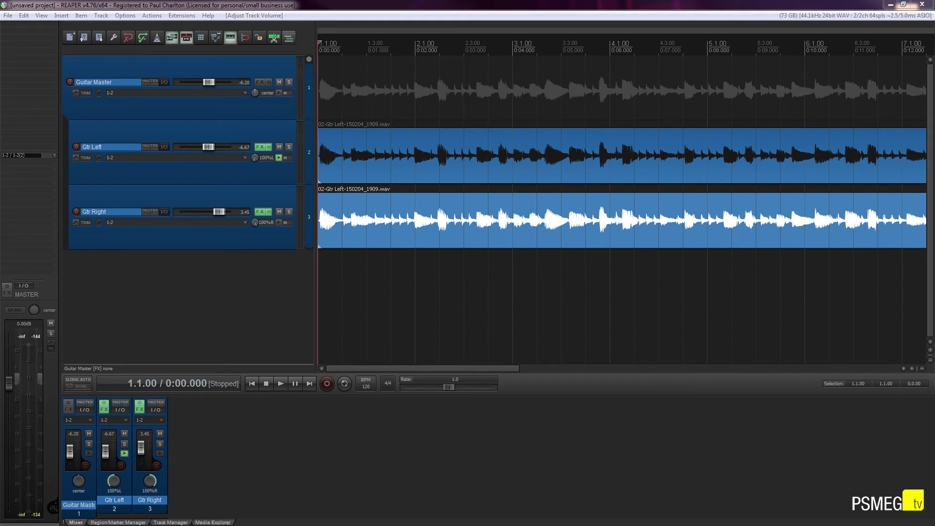
pyautogui.click(249, 421)
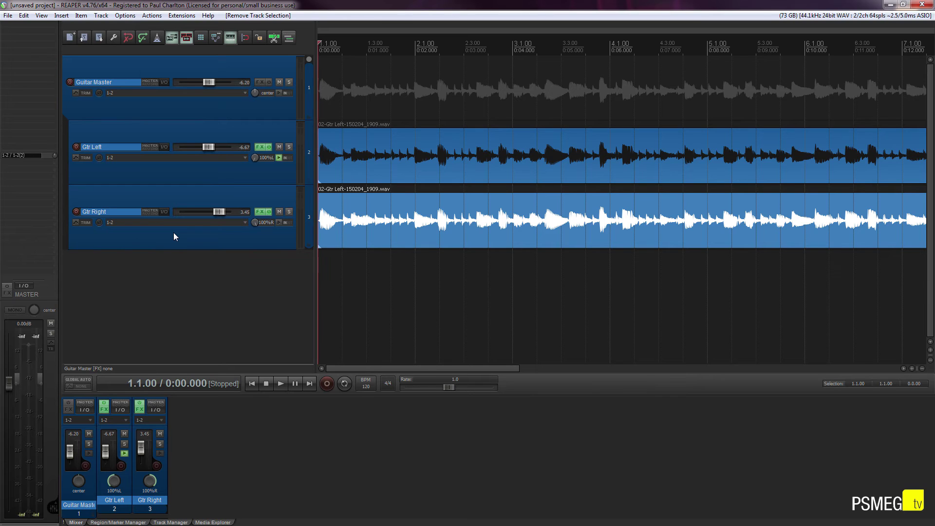
# Add the ReaEQ (Cockos) effect to the Guitar Master folder track
pyautogui.click(261, 83)
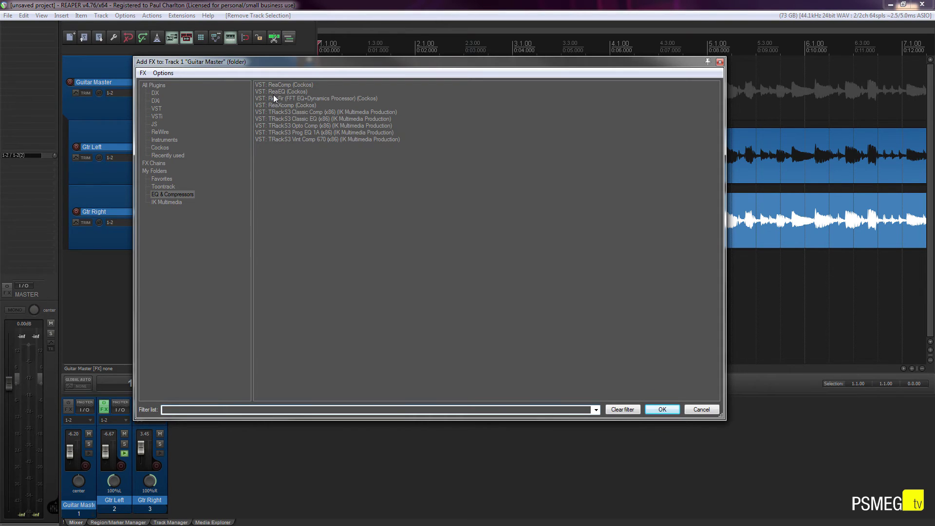
pyautogui.doubleClick(273, 92)
pyautogui.moveTo(372, 140); pyautogui.dragTo(281, 129)
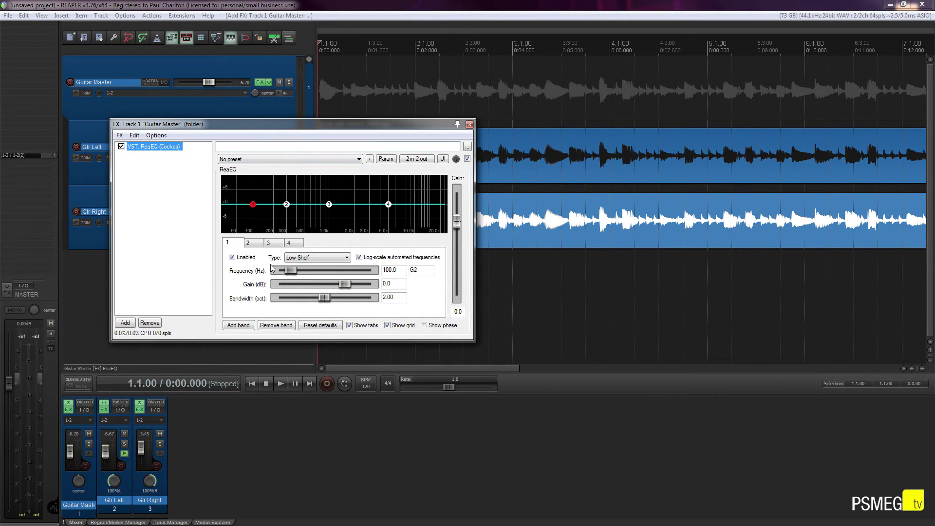
# Change ReaEQ band 1 to a High Pass filter and band 4 to a Low Pass filter on Guitar Master
pyautogui.click(317, 258)
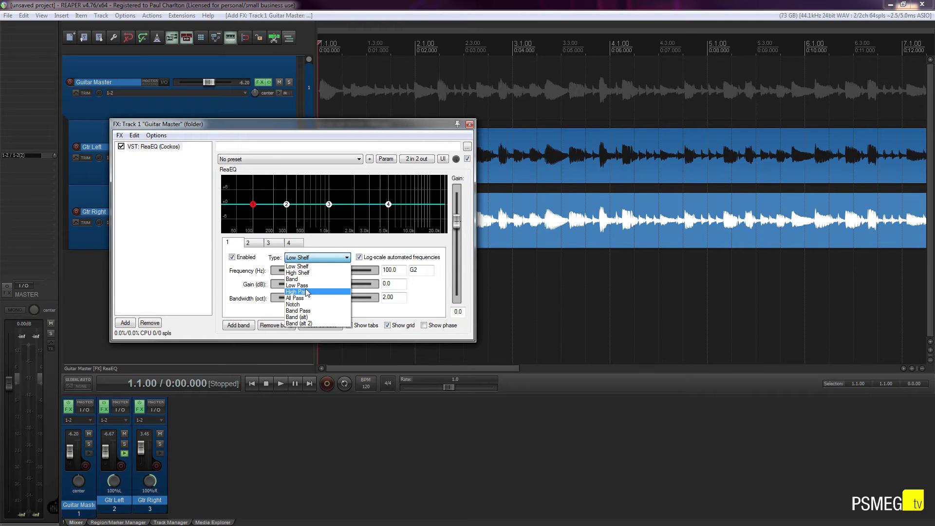
pyautogui.click(306, 292)
pyautogui.click(388, 204)
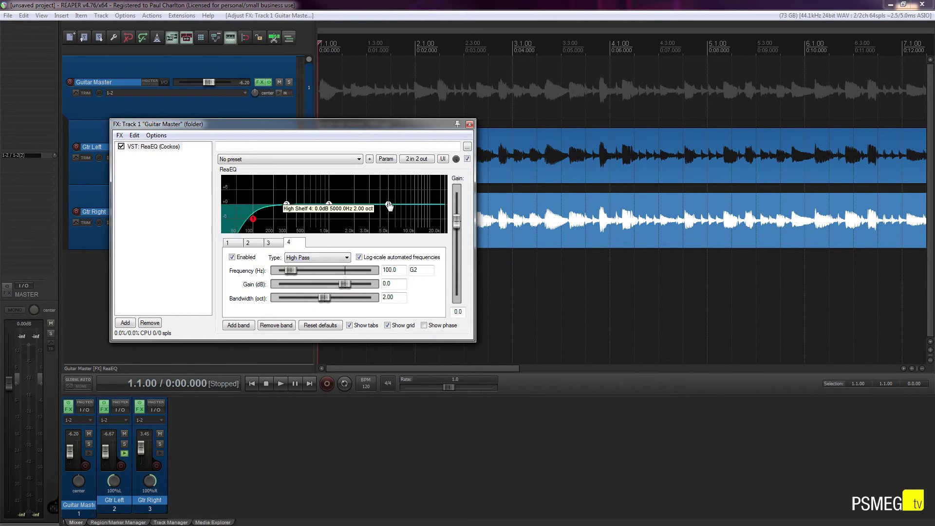
pyautogui.click(303, 259)
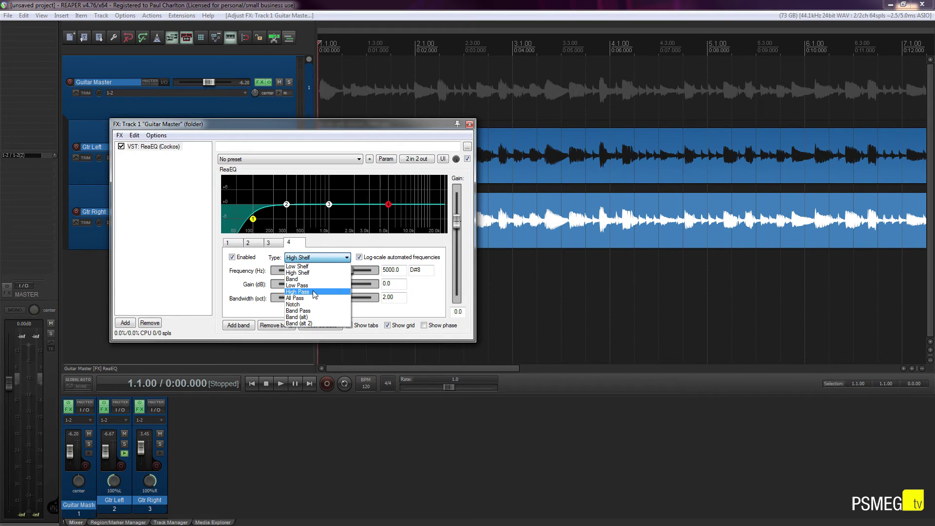
pyautogui.click(314, 292)
pyautogui.click(326, 262)
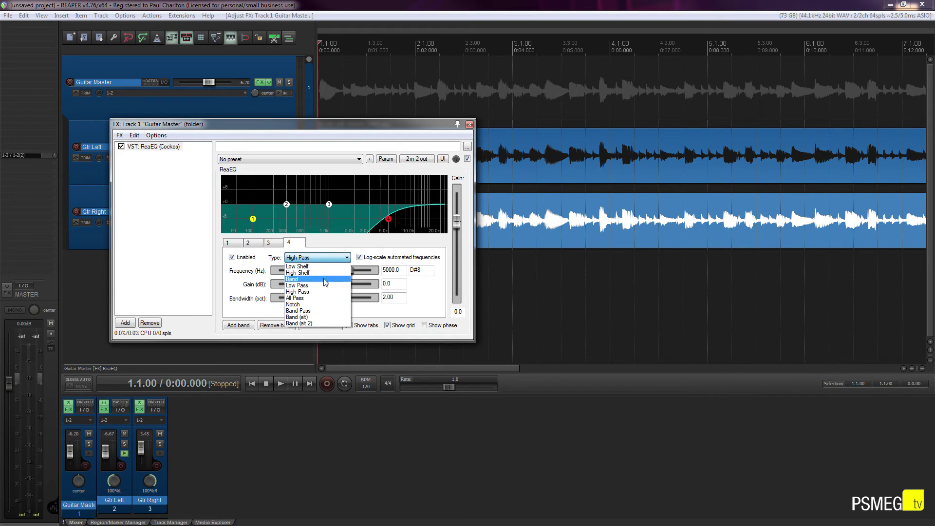
pyautogui.click(348, 286)
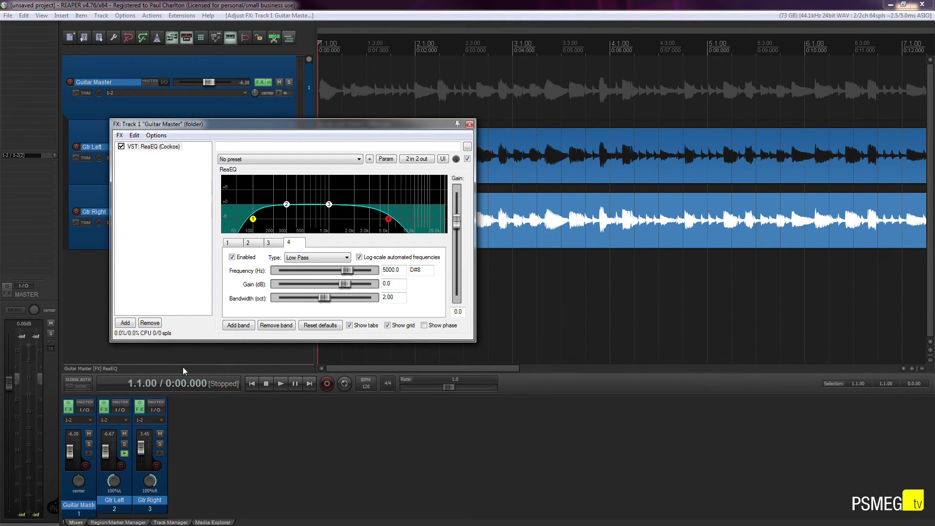
# Play the guitars while bypassing and re-enabling ReaEQ to compare the sound, and stop playback
pyautogui.press('space')
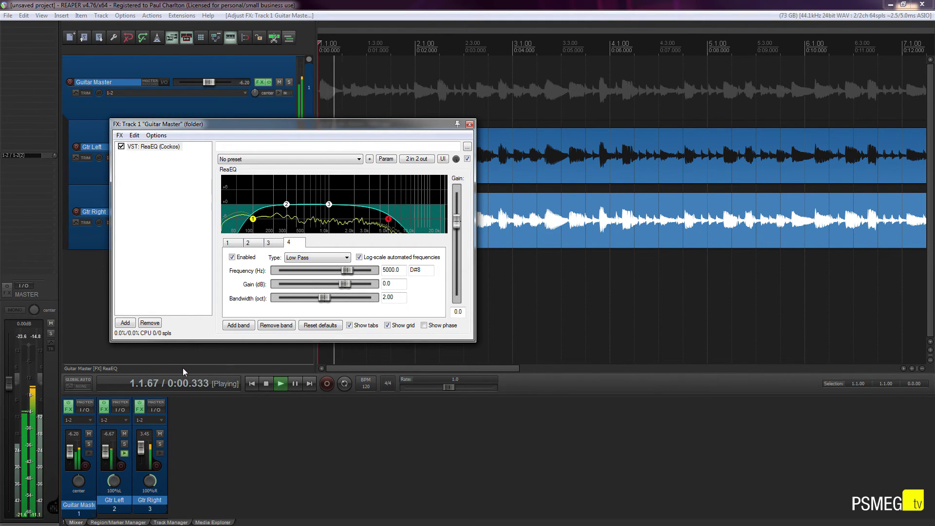
pyautogui.click(467, 158)
pyautogui.click(467, 159)
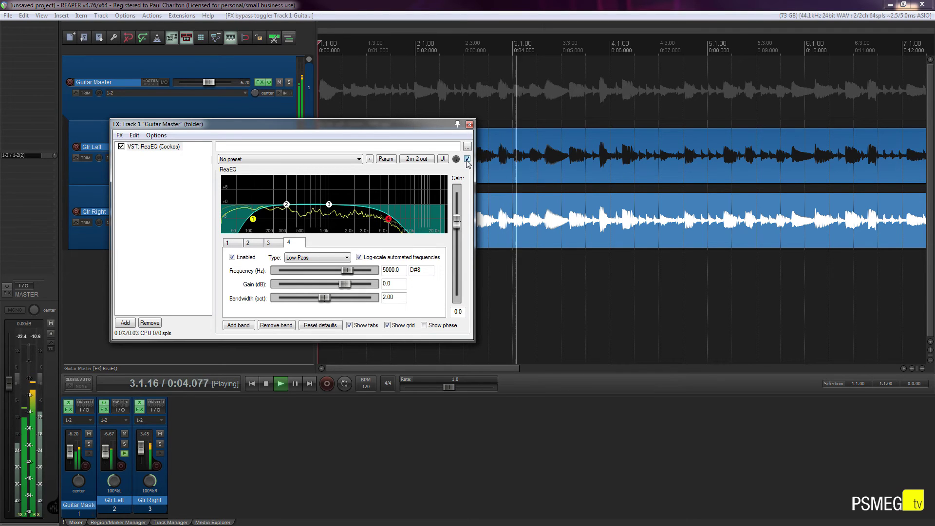
pyautogui.press('space')
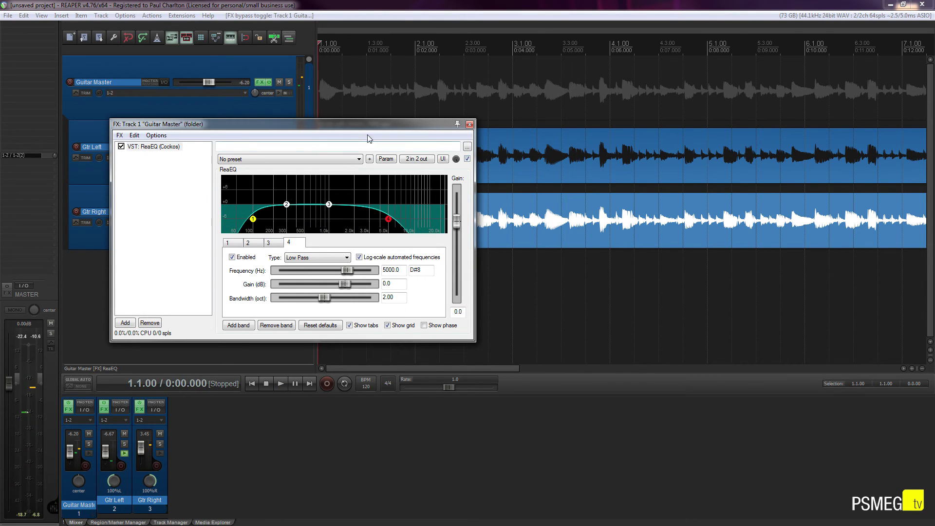
# Move the Guitar Master effects window off the tracks and close it, leaving no track selected
pyautogui.moveTo(149, 124); pyautogui.dragTo(374, 239)
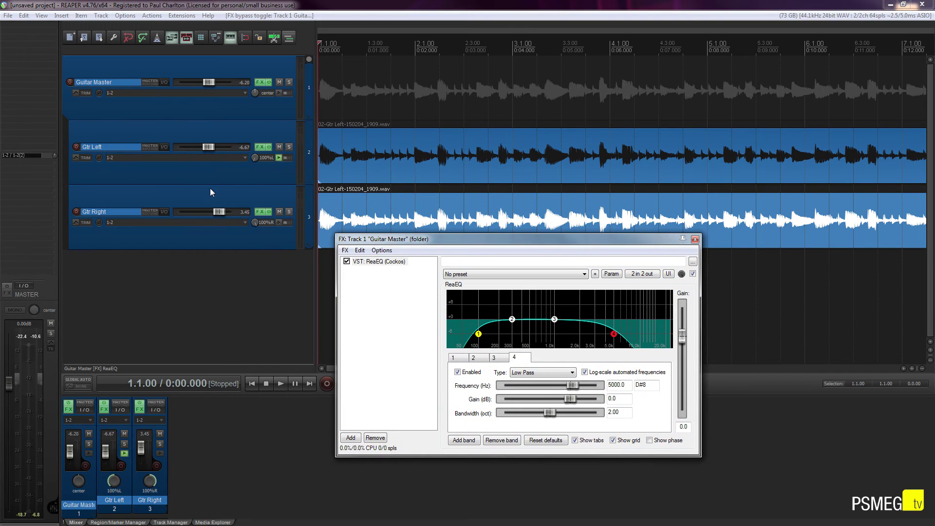
pyautogui.moveTo(519, 244); pyautogui.dragTo(299, 279)
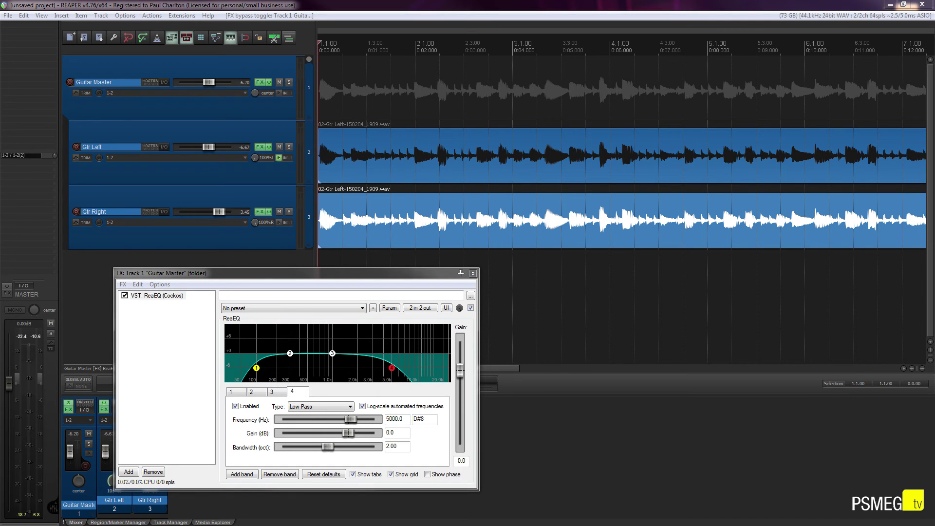
pyautogui.press('Escape')
pyautogui.click(261, 259)
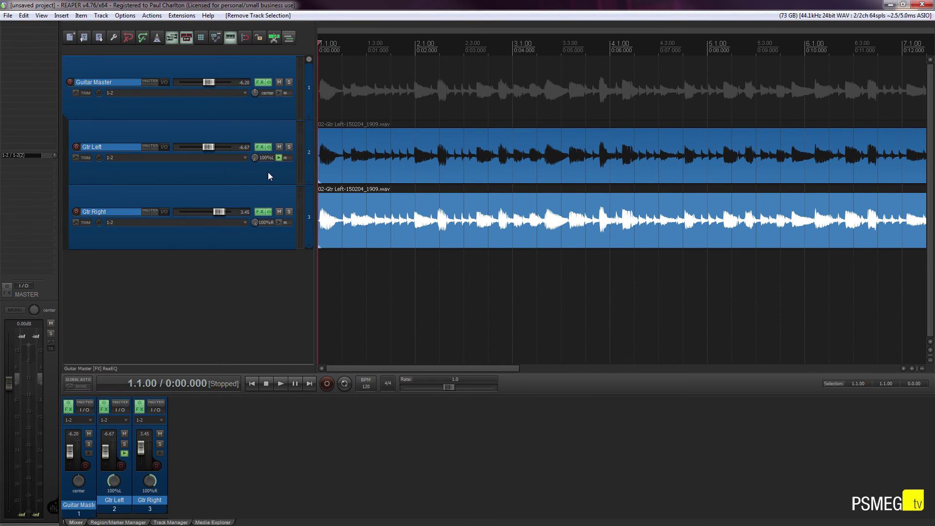
# Play the project while muting and soloing the Guitar Master folder, clear both states and stop playback
pyautogui.press('space')
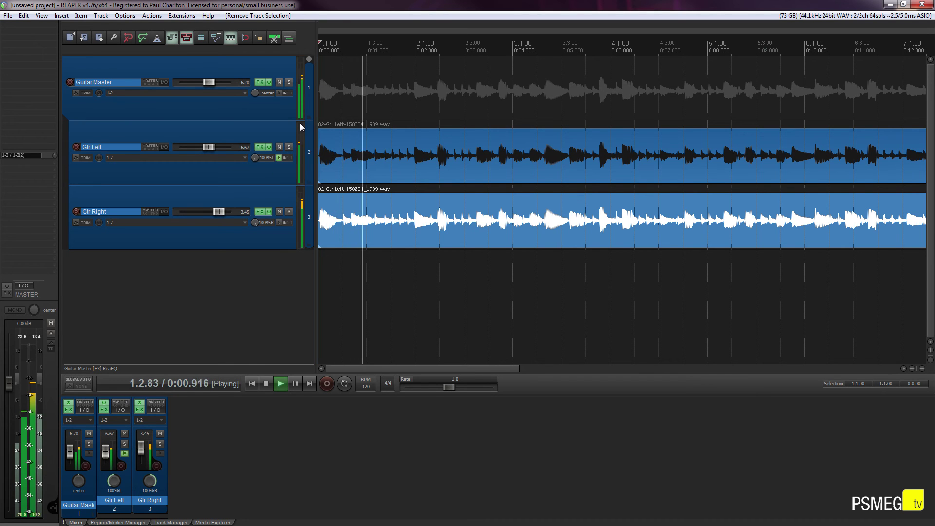
pyautogui.click(279, 83)
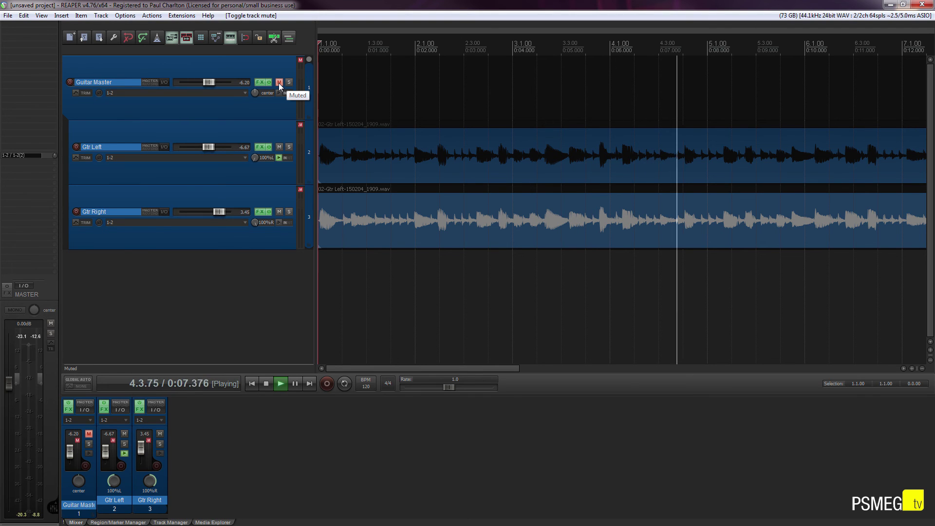
pyautogui.click(287, 83)
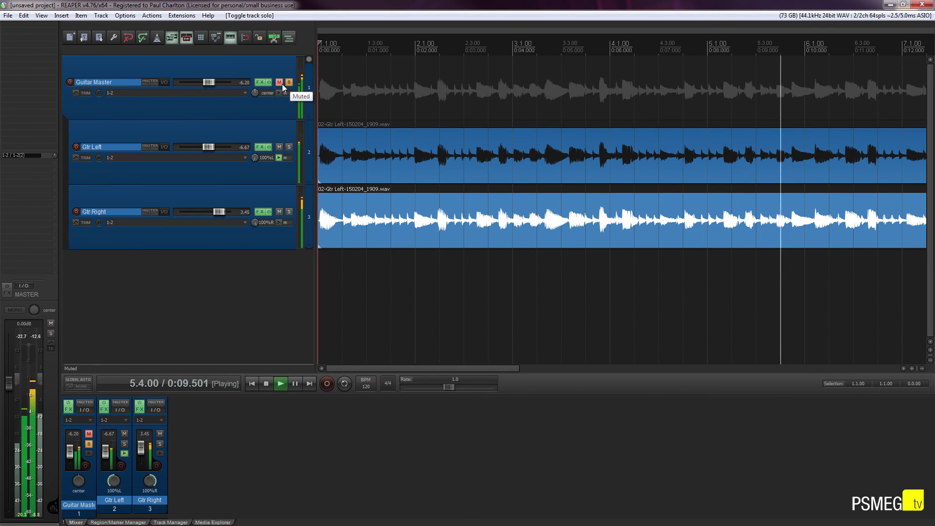
pyautogui.click(282, 84)
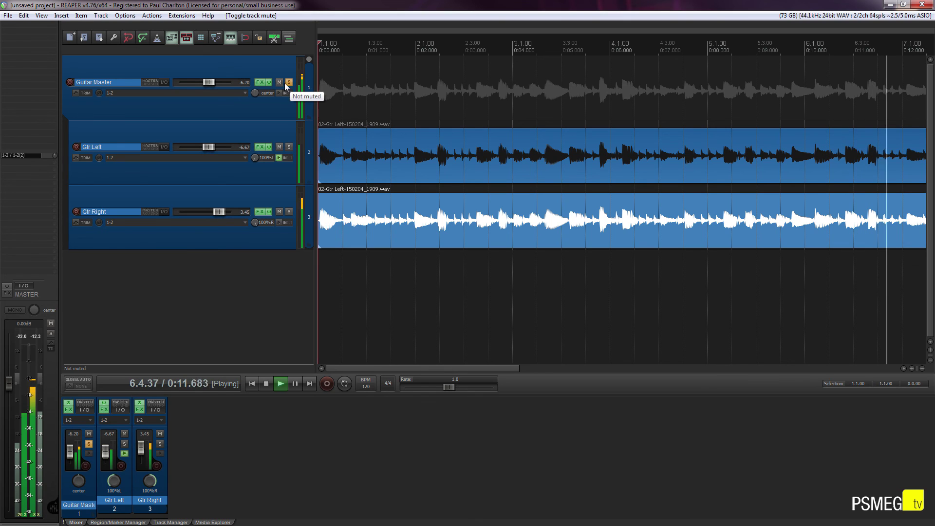
pyautogui.click(288, 83)
pyautogui.press('space')
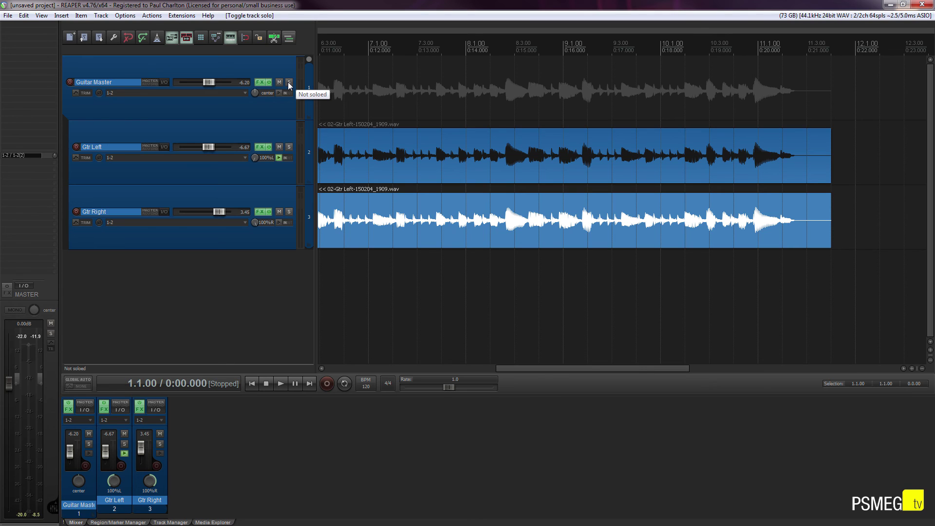
pyautogui.click(87, 297)
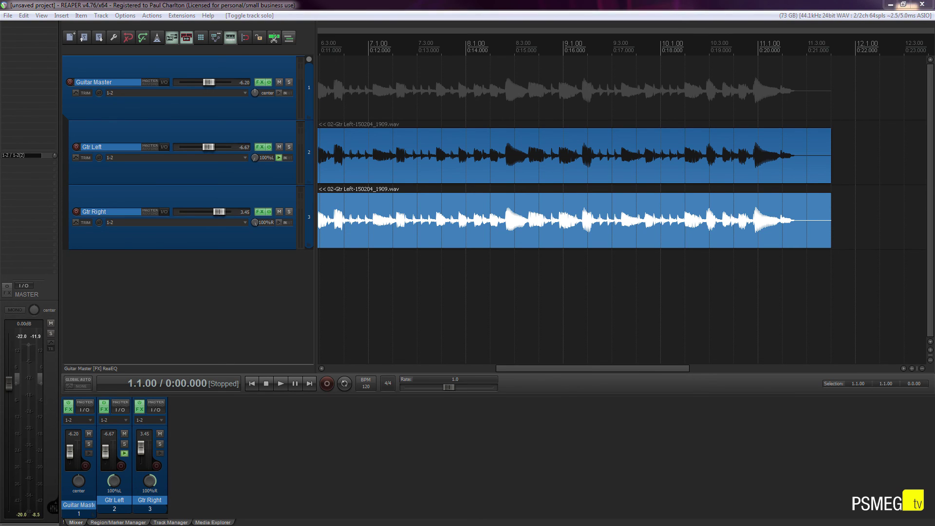